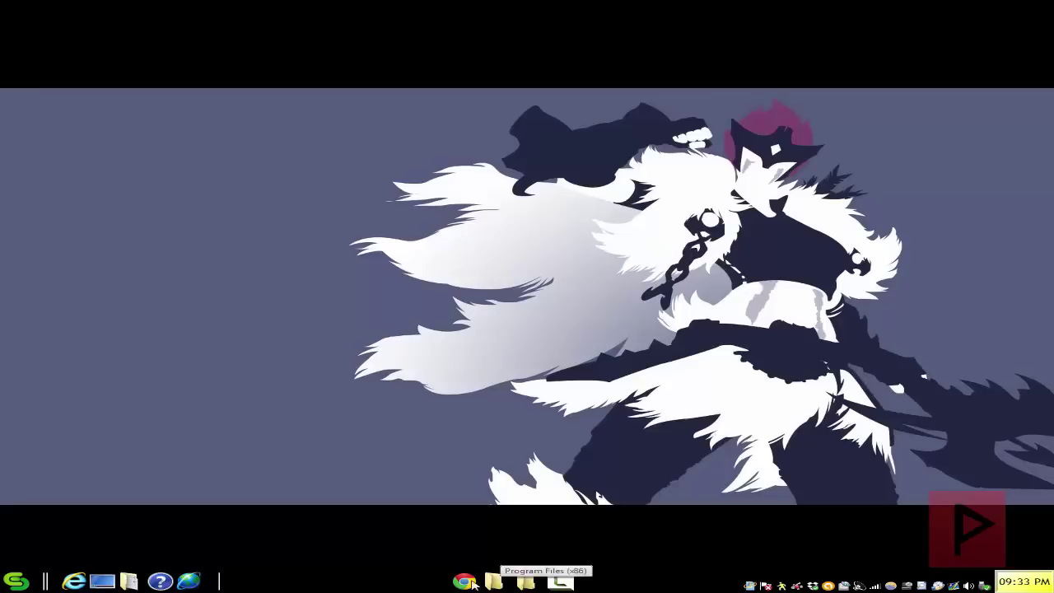
- Bring the PCSX2 DS3 XInput wrapper thread forward and scroll to its Requirements and New Install steps
left_click(465, 581)
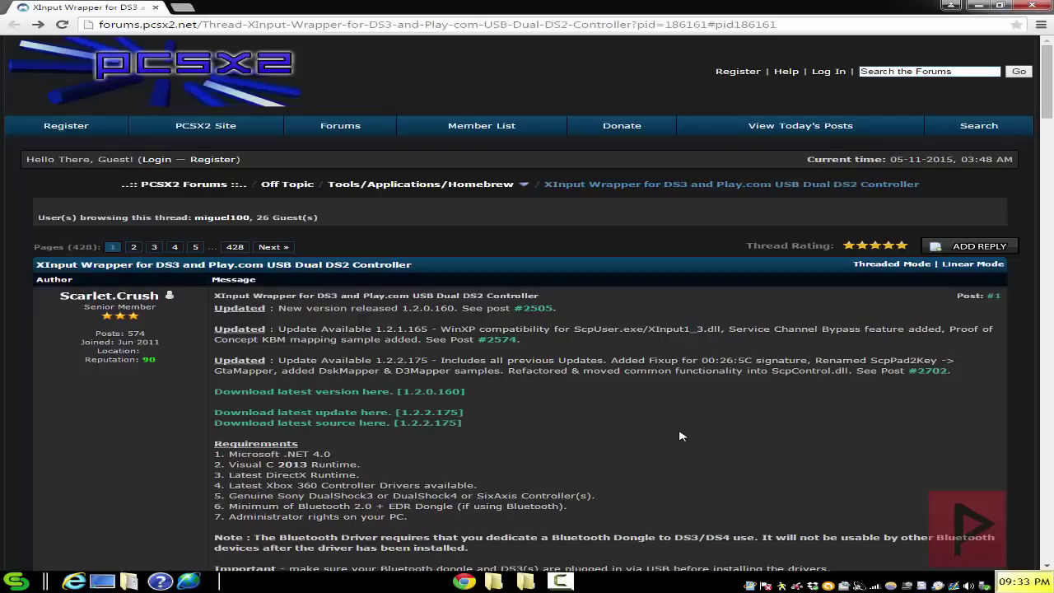
scroll(695, 428, "down", 1)
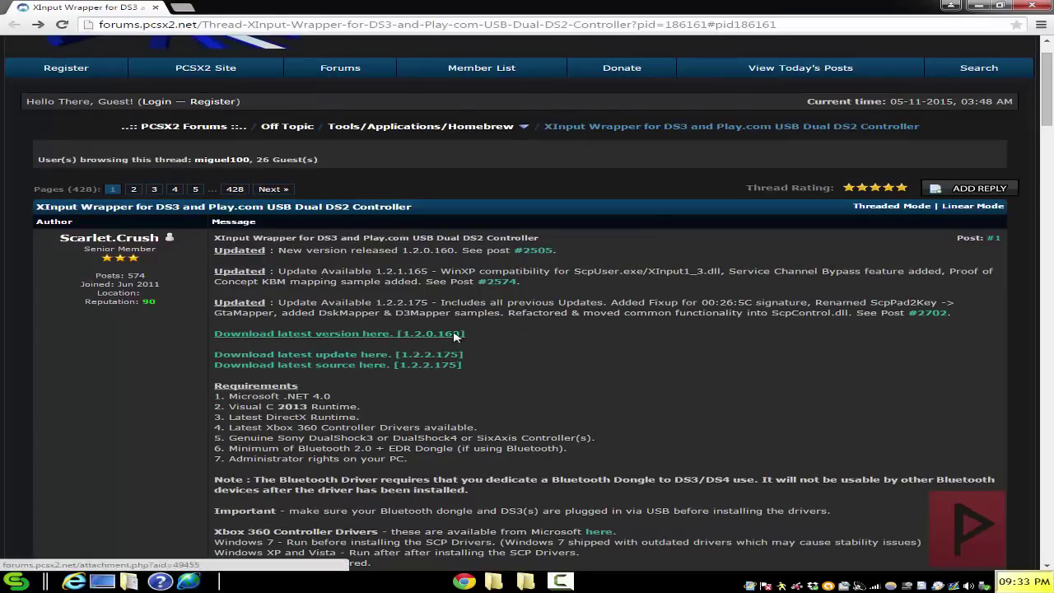
scroll(598, 336, "down", 1)
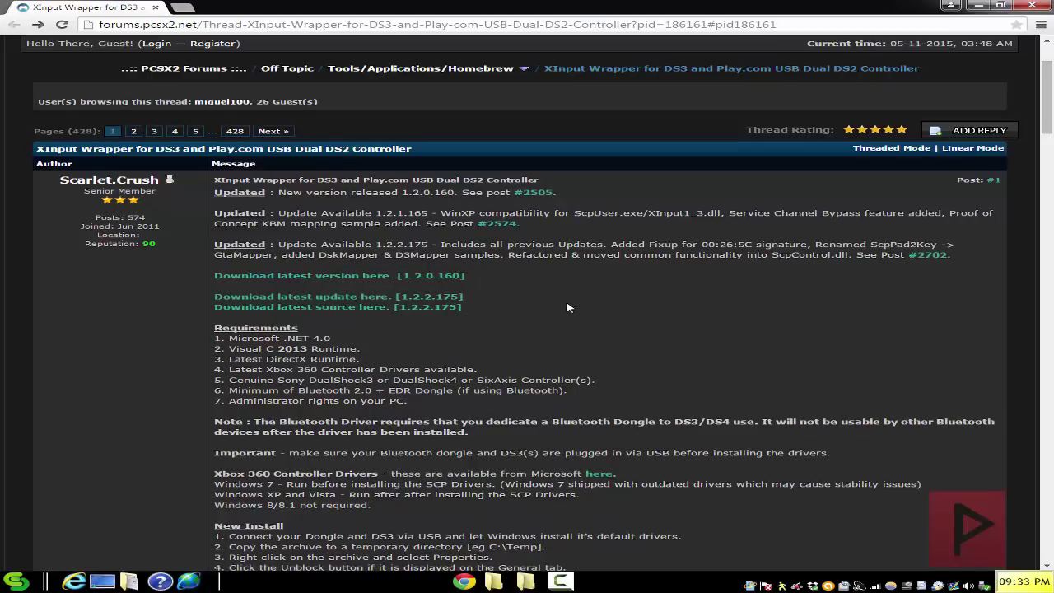
scroll(563, 306, "down", 1)
scroll(554, 303, "down", 1)
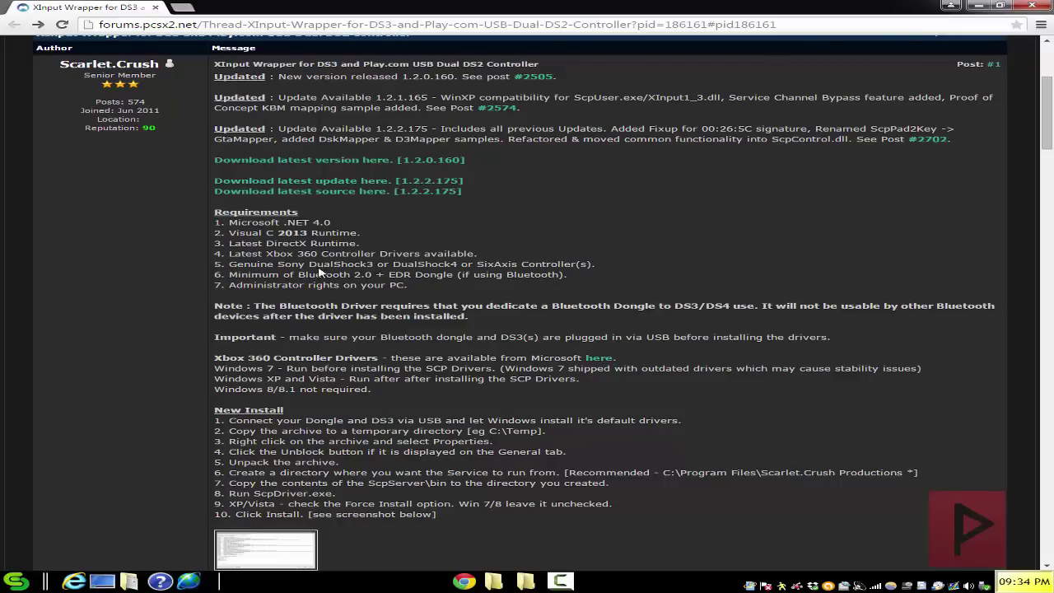
scroll(319, 273, "down", 1)
scroll(433, 247, "down", 1)
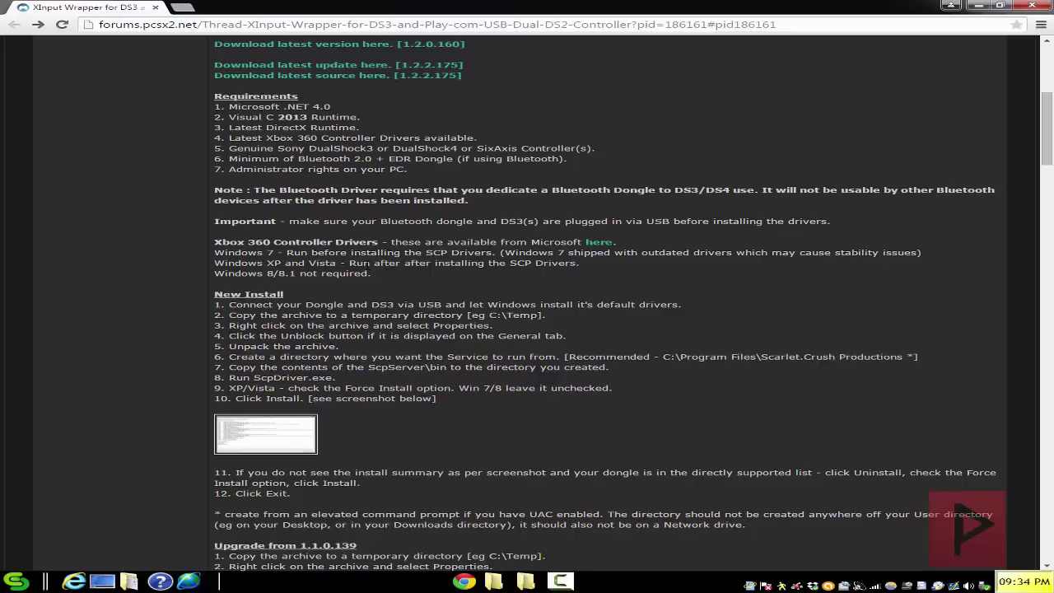
scroll(392, 263, "down", 1)
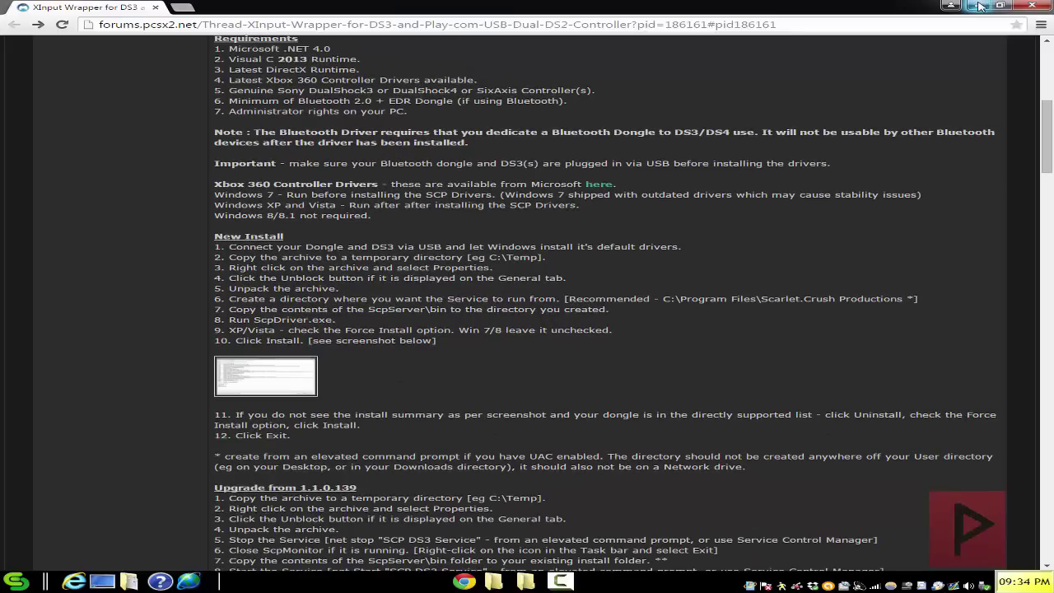
- Minimize Chrome and open C:\Program Files (x86) in a maximized Explorer window
left_click(977, 6)
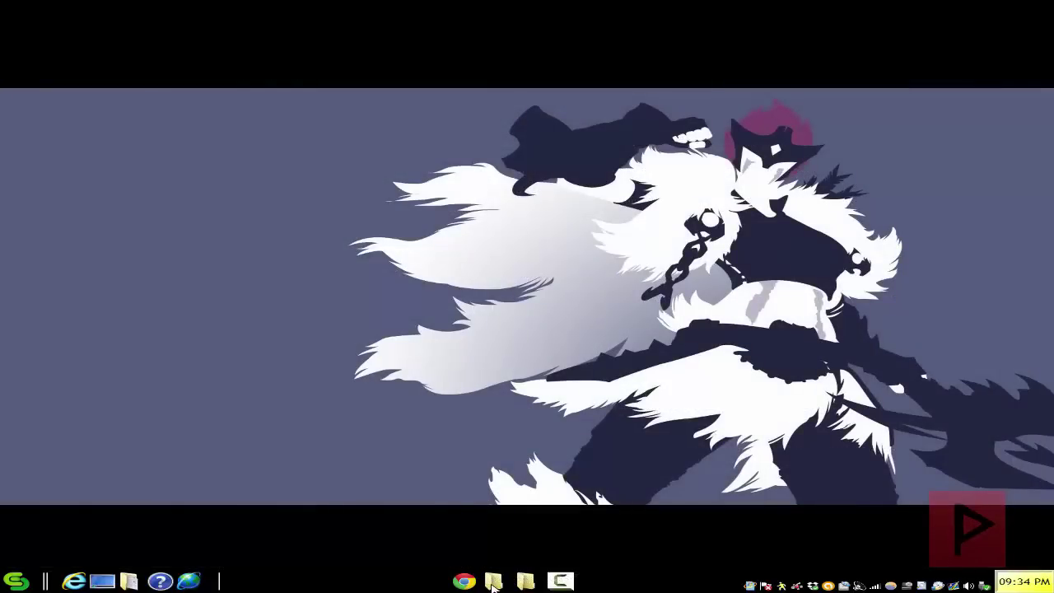
left_click(494, 582)
left_click(20, 25)
double_click(221, 157)
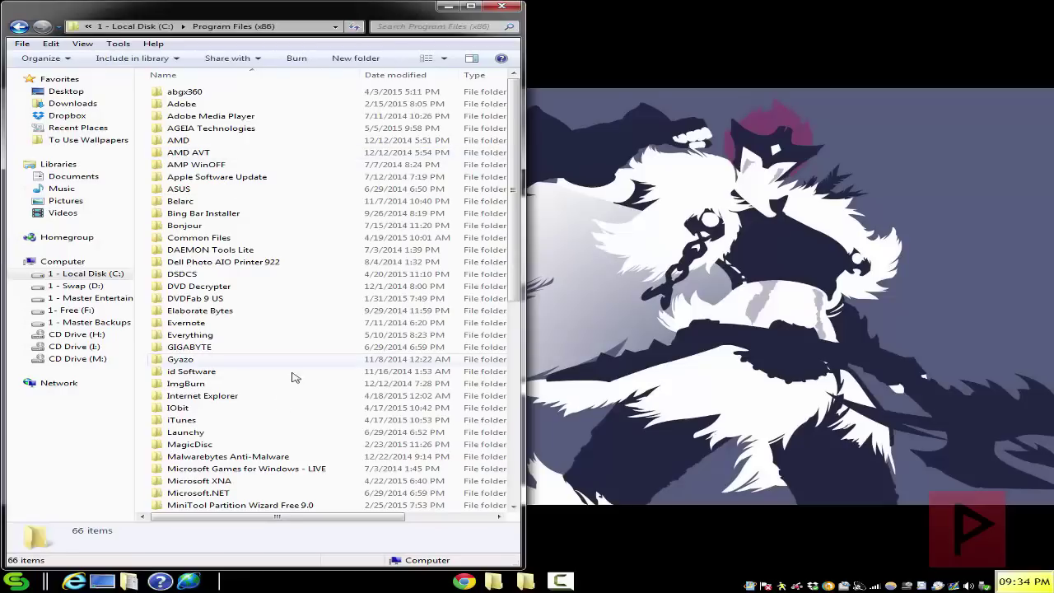
scroll(296, 451, "down", 5)
scroll(296, 451, "down", 5)
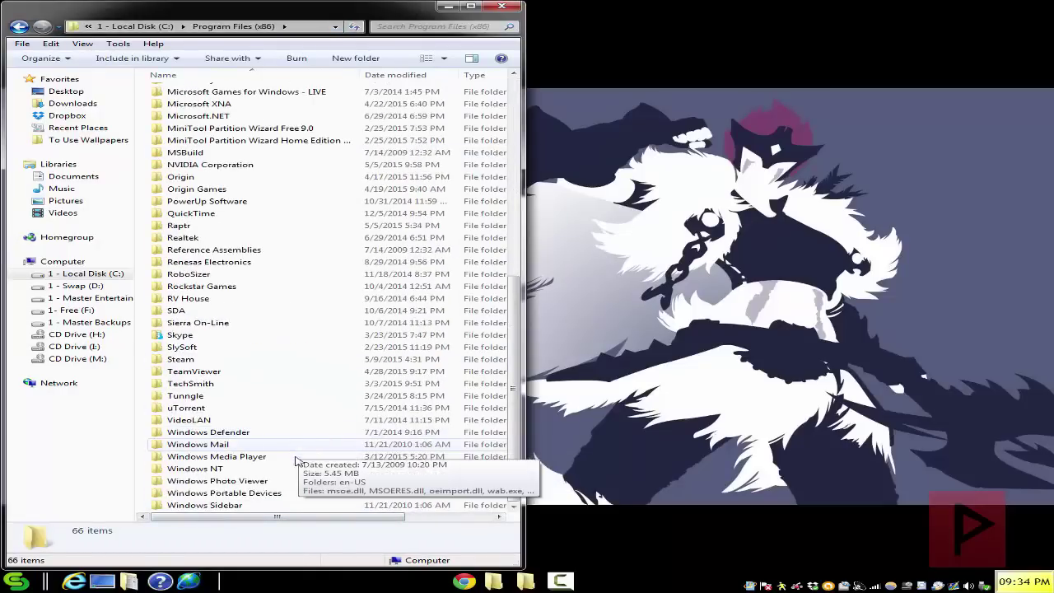
left_click(470, 6)
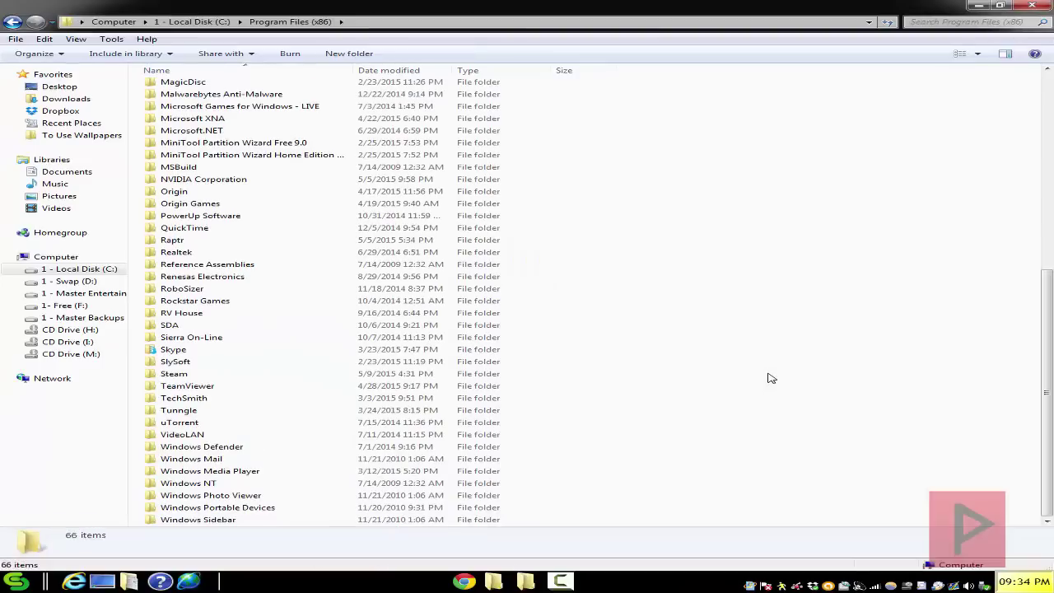
- Create and open a new folder named 'Scarlet.Crush Productions', docked to the left half
right_click(766, 376)
mouse_move(815, 511)
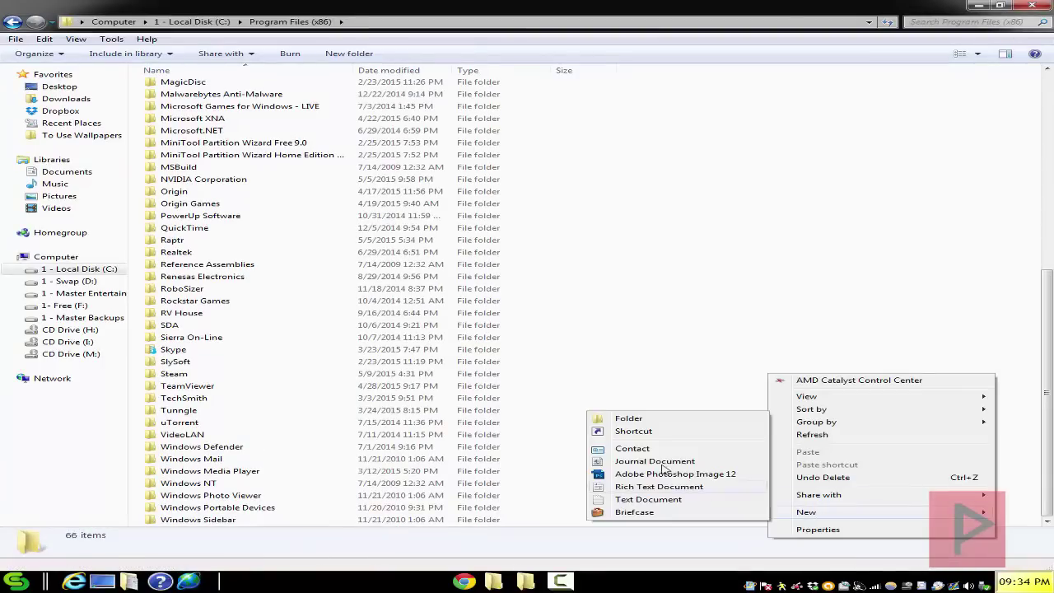
left_click(628, 418)
type("Scar")
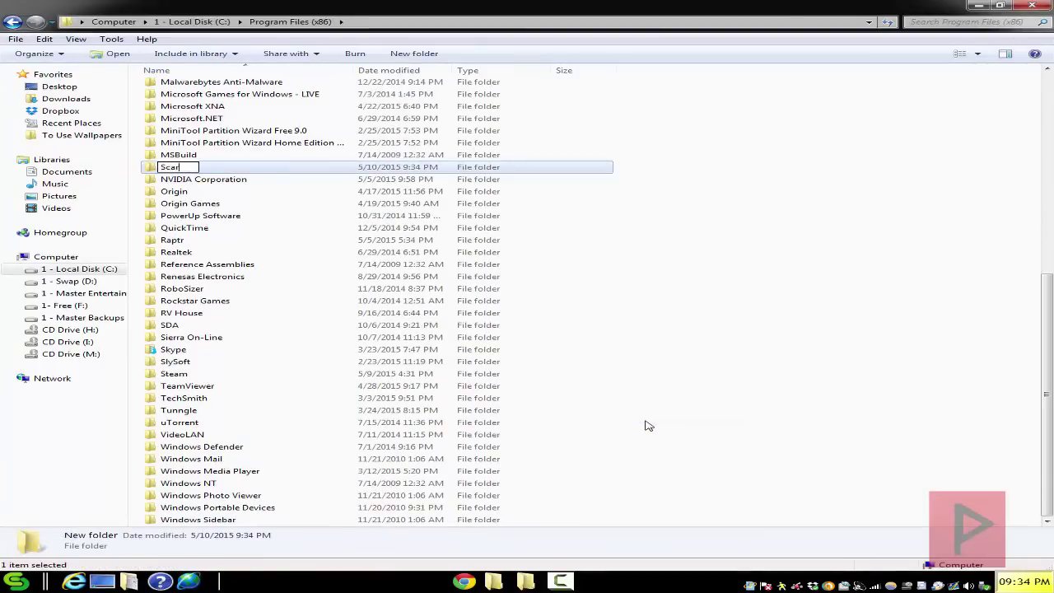
type("let.Crush Productions")
key("Return")
key("Return")
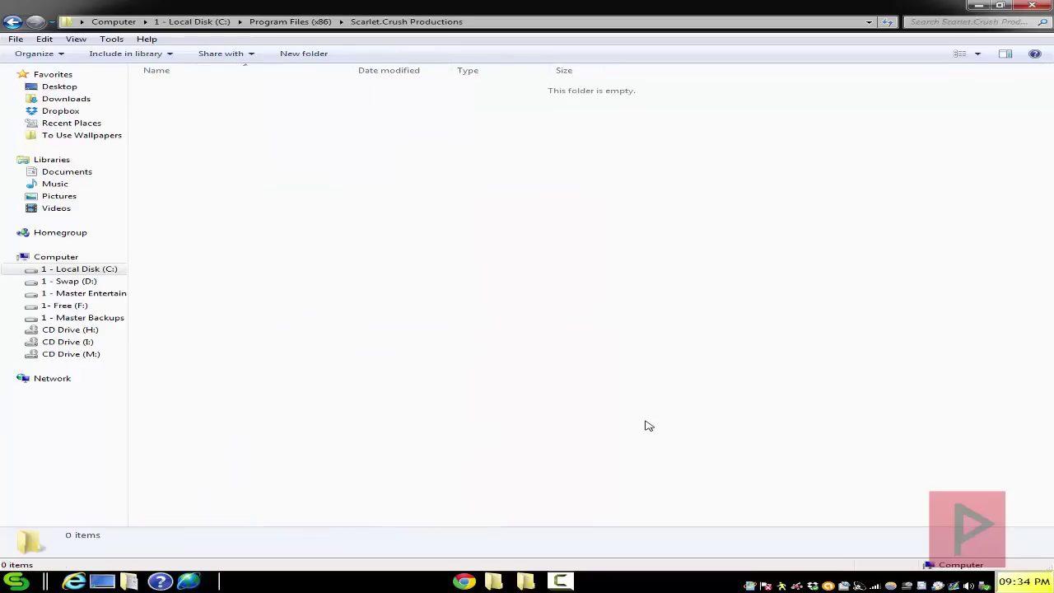
key("super+Left")
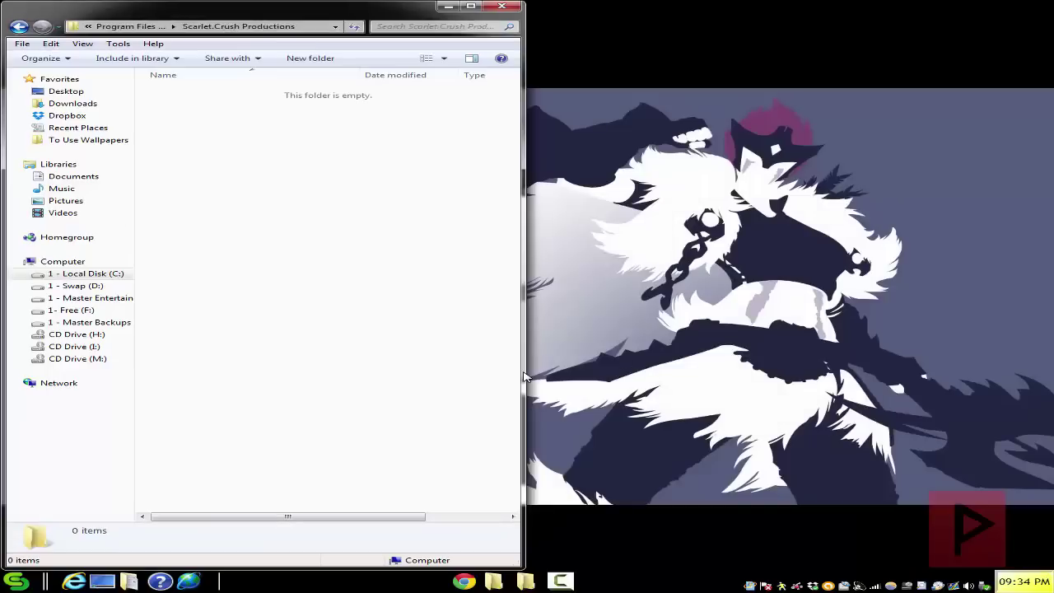
- Extract ScpServer from the 1.2.0.160 archive into Scarlet.Crush Productions
left_click(527, 583)
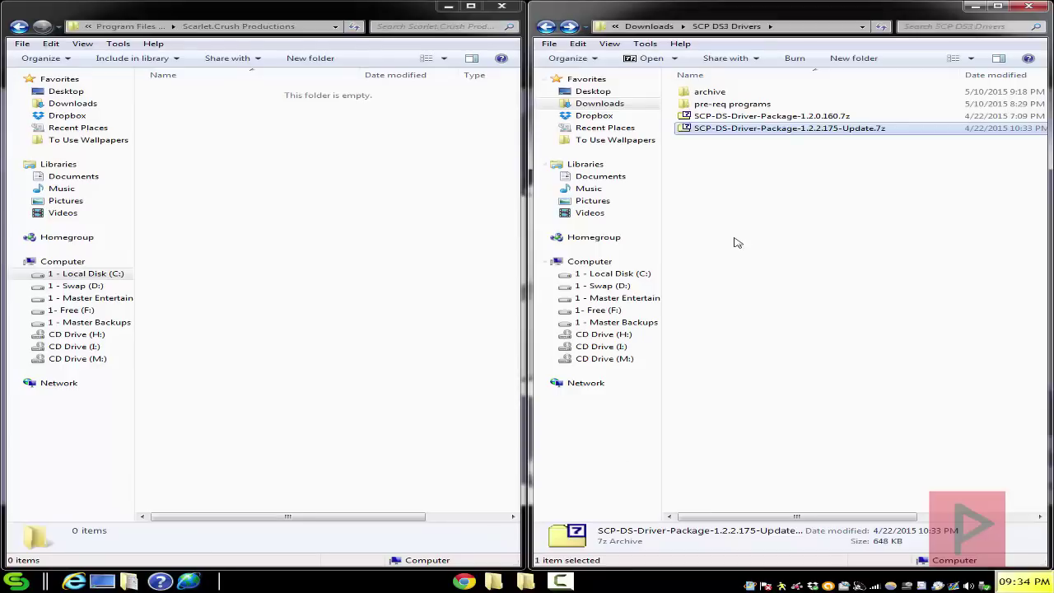
double_click(763, 117)
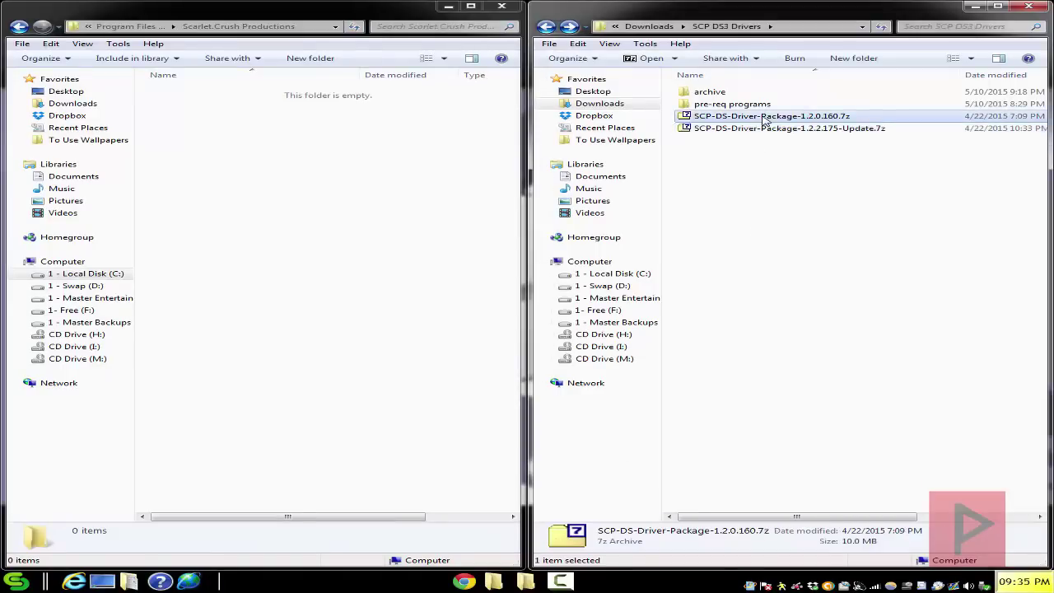
left_click_drag(319, 286, 207, 152)
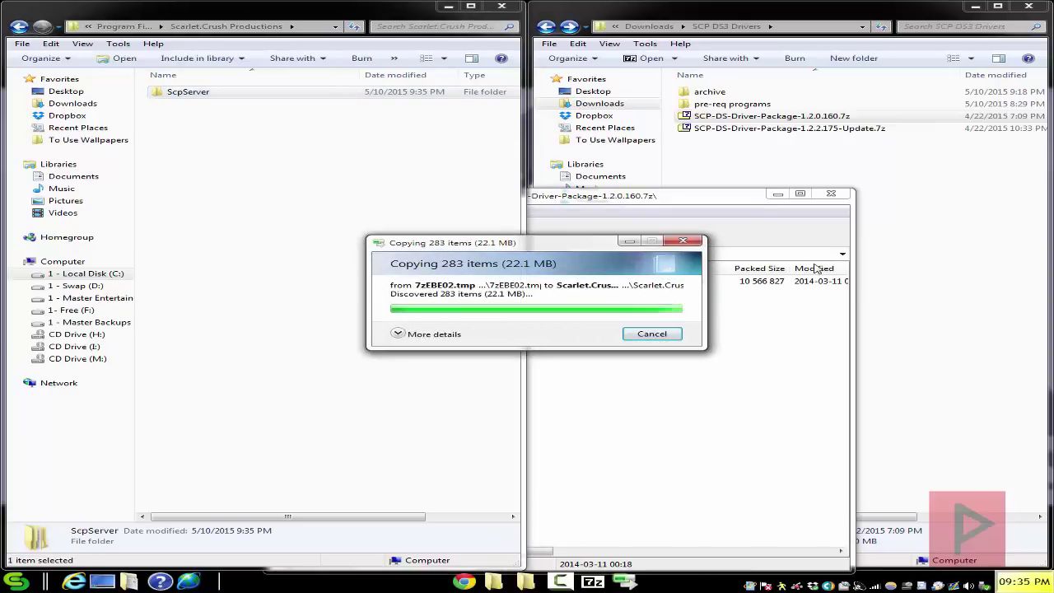
left_click(830, 196)
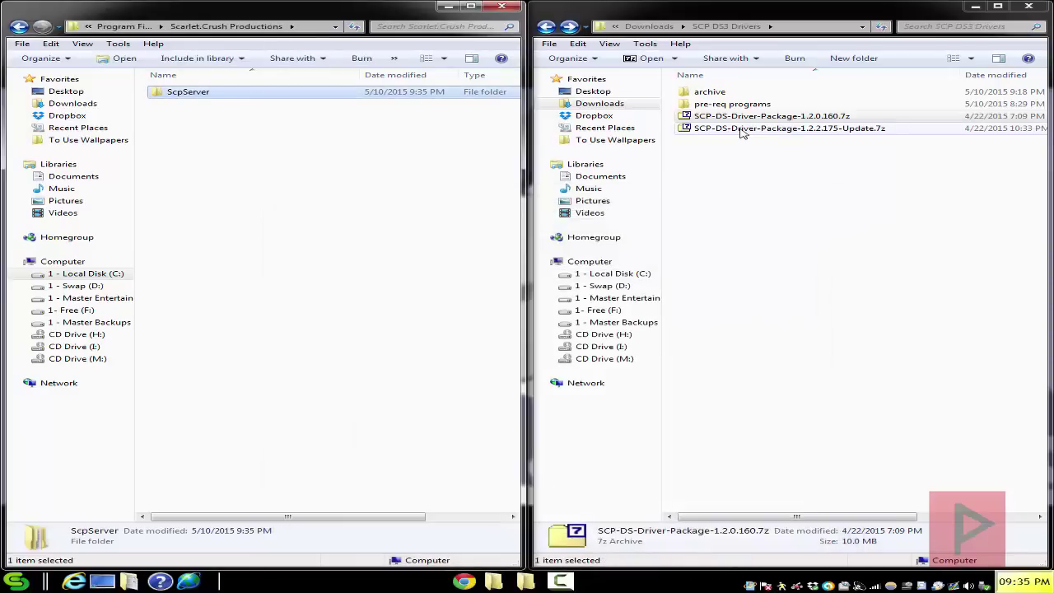
- Merge the 1.2.2.175 update's ScpServer over it, replacing conflicting files with newer versions
double_click(741, 129)
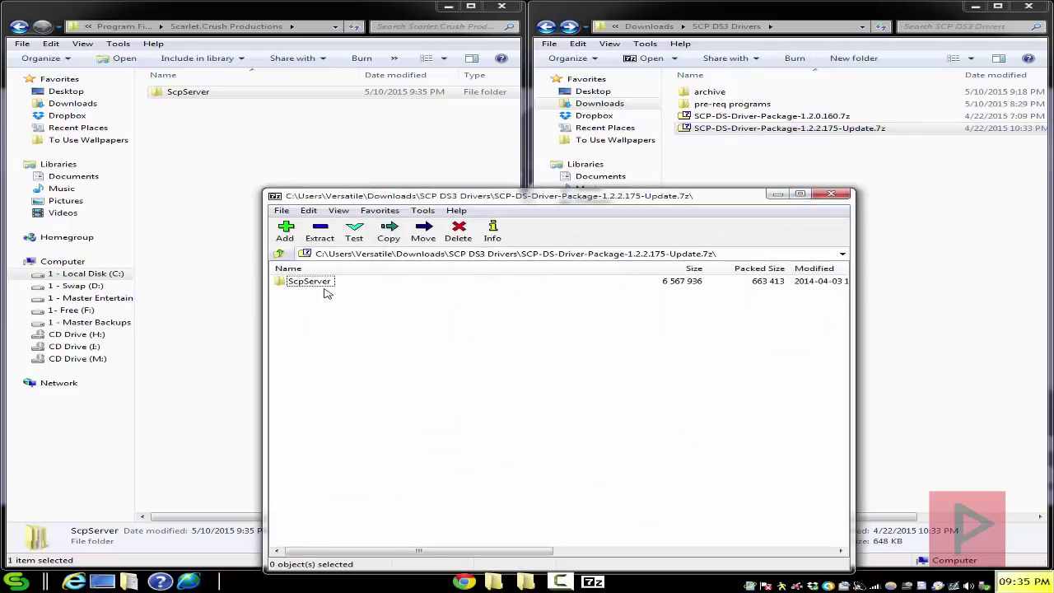
left_click_drag(317, 282, 207, 183)
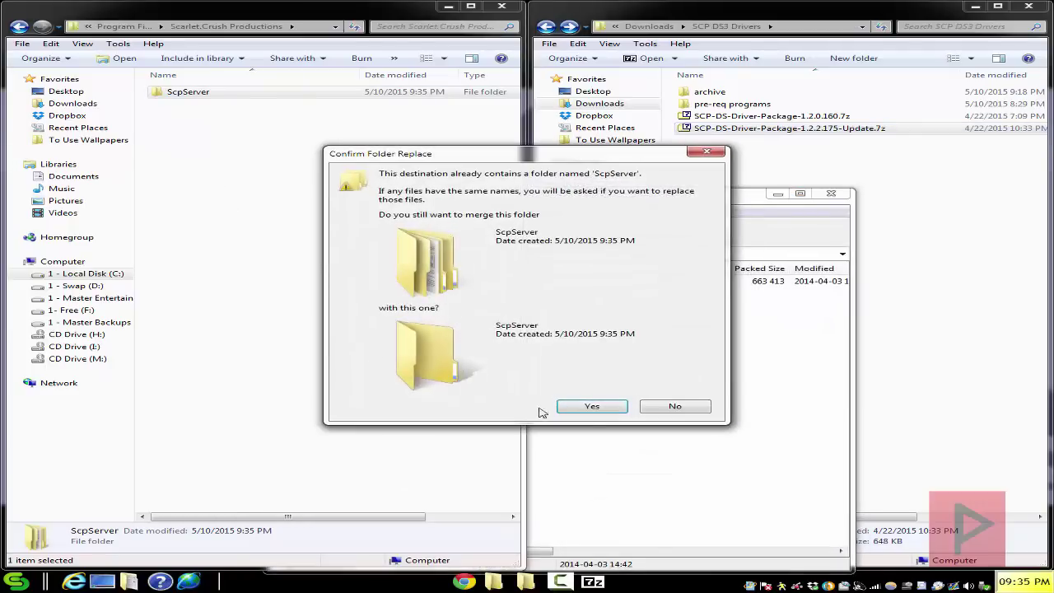
left_click(591, 407)
left_click(412, 418)
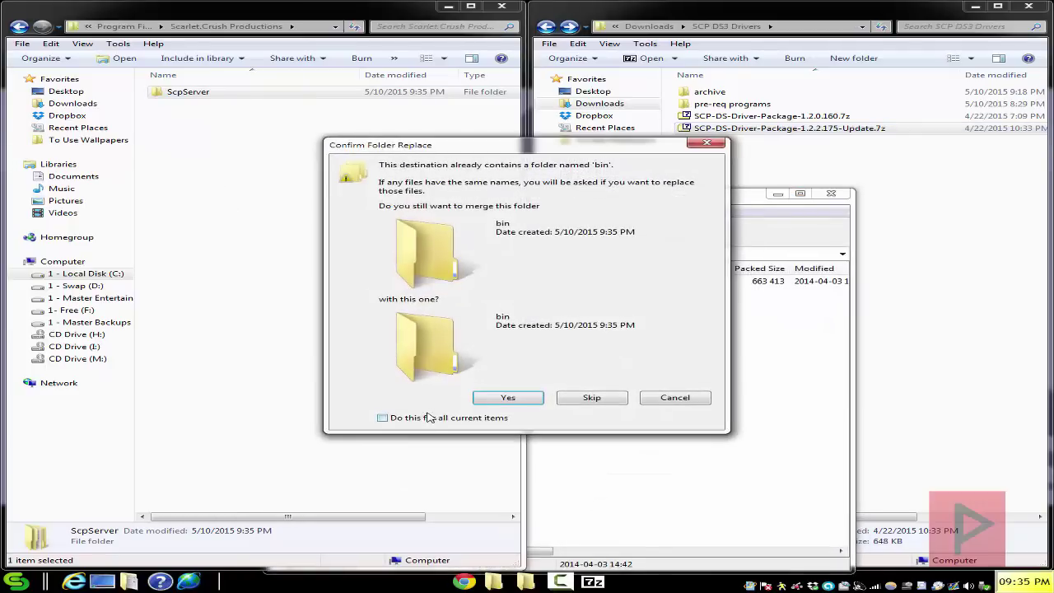
left_click(504, 401)
left_click(460, 402)
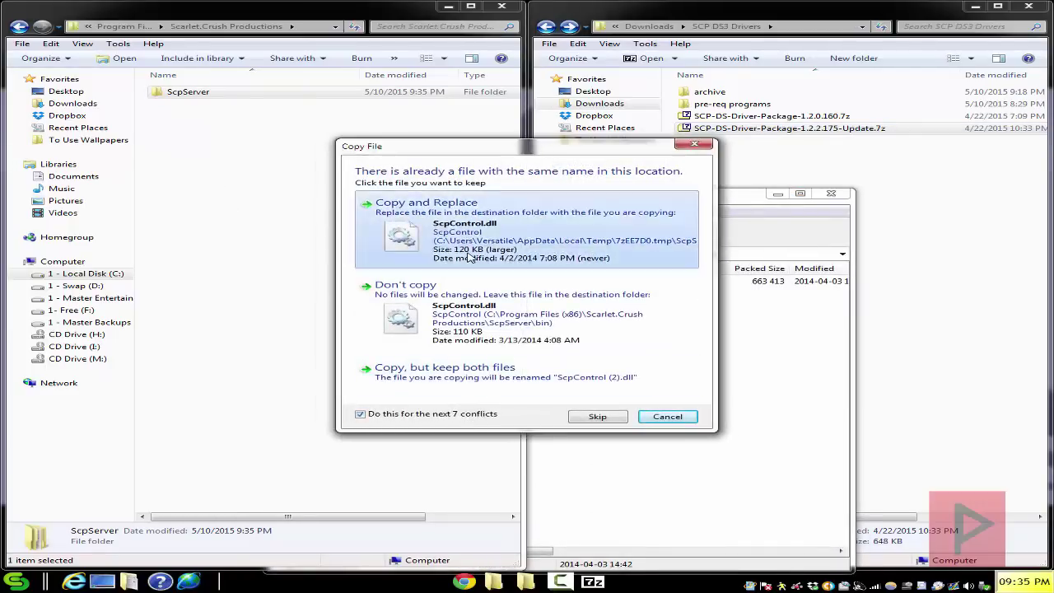
- Replace all remaining conflicts, close 7-Zip and Downloads, and open ScpServer\bin full-screen
left_click(411, 230)
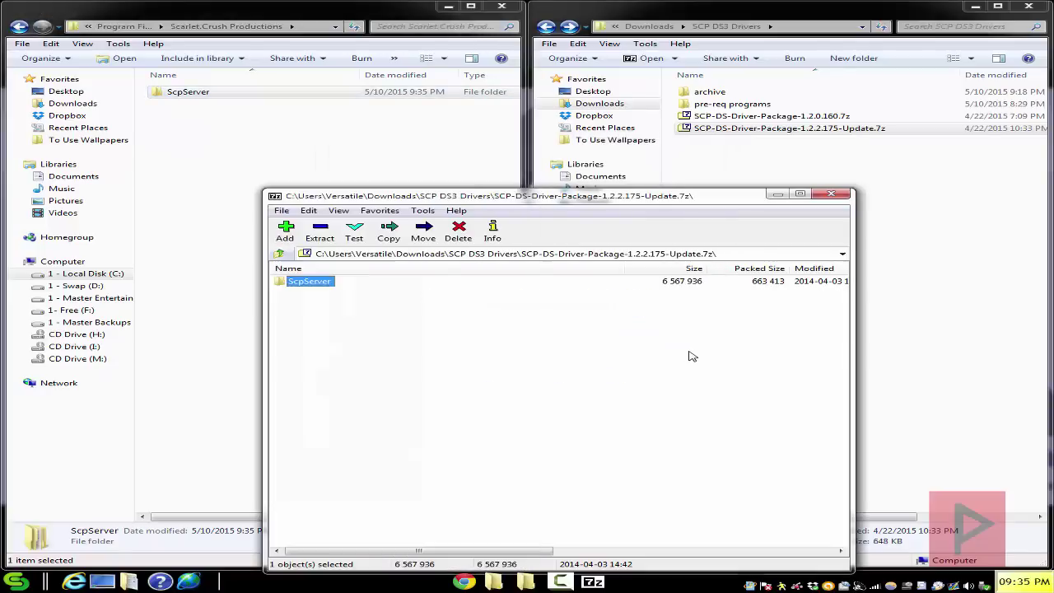
left_click(834, 196)
left_click(1028, 6)
left_click(471, 8)
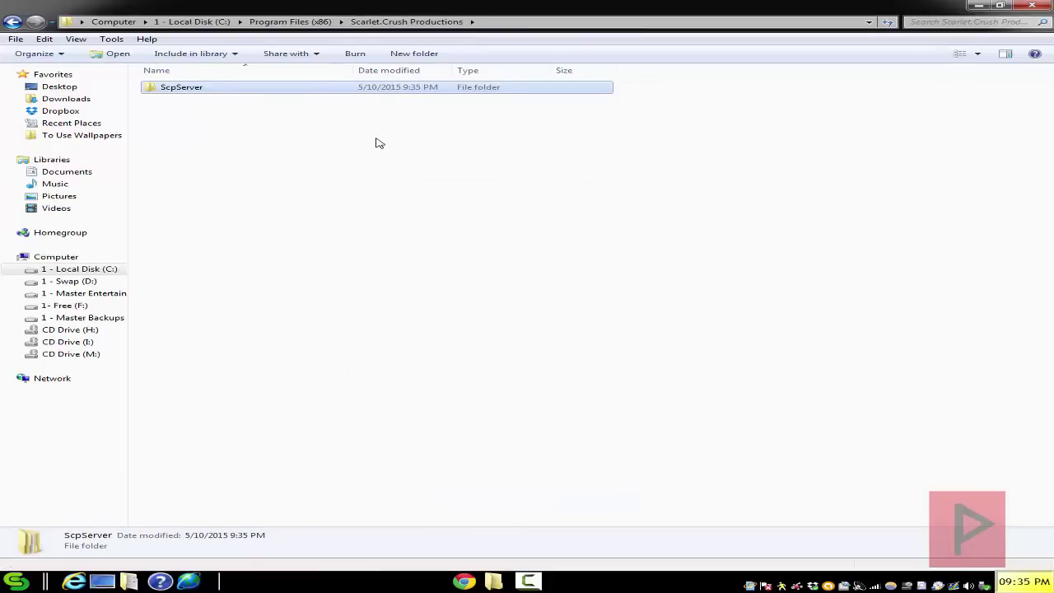
double_click(191, 94)
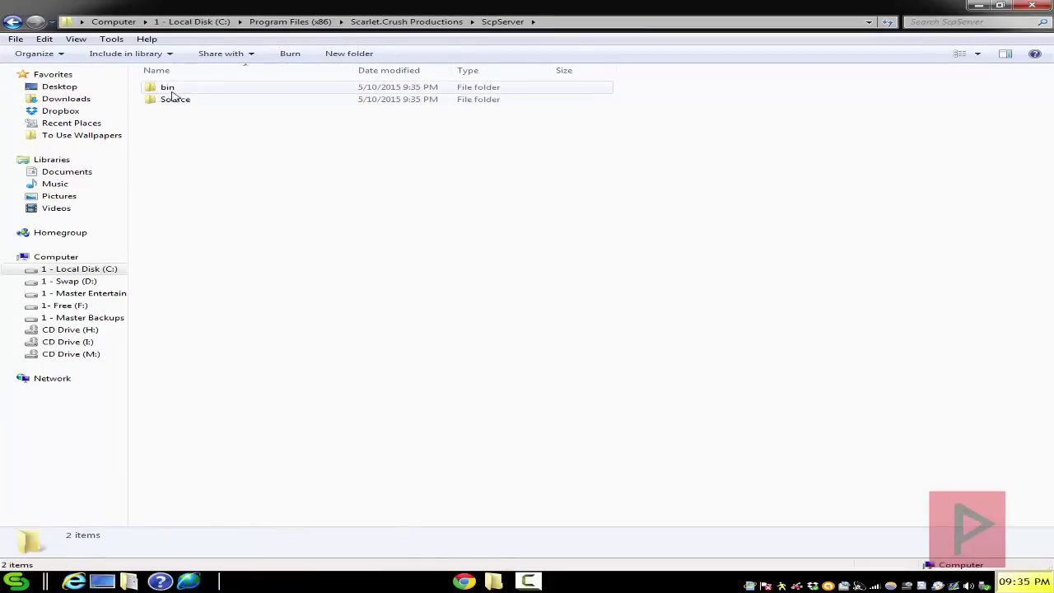
double_click(167, 88)
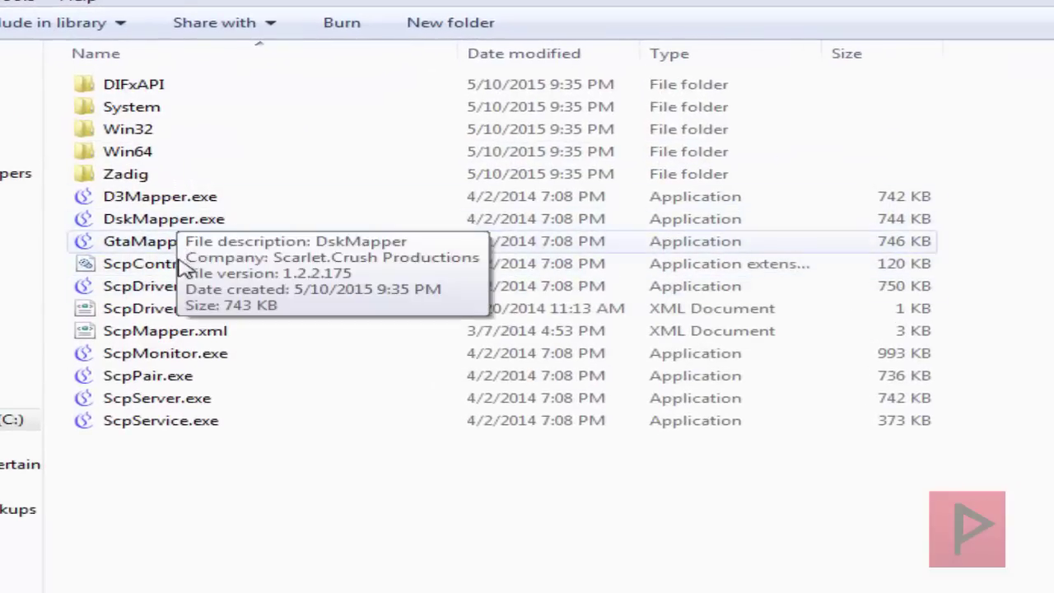
- Run ScpDriver.exe as administrator and enable Force Install
right_click(183, 290)
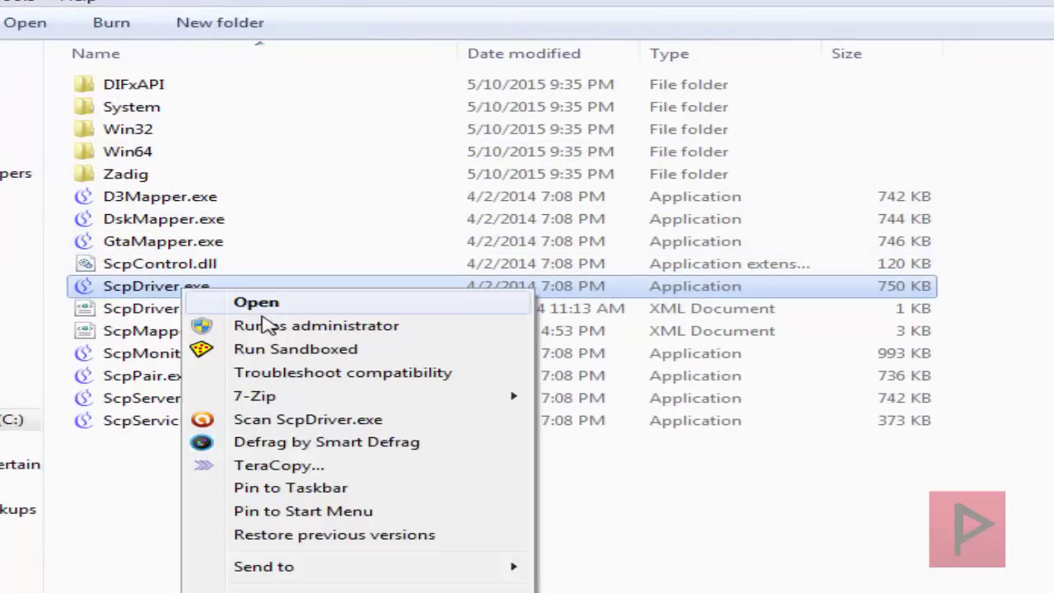
left_click(272, 327)
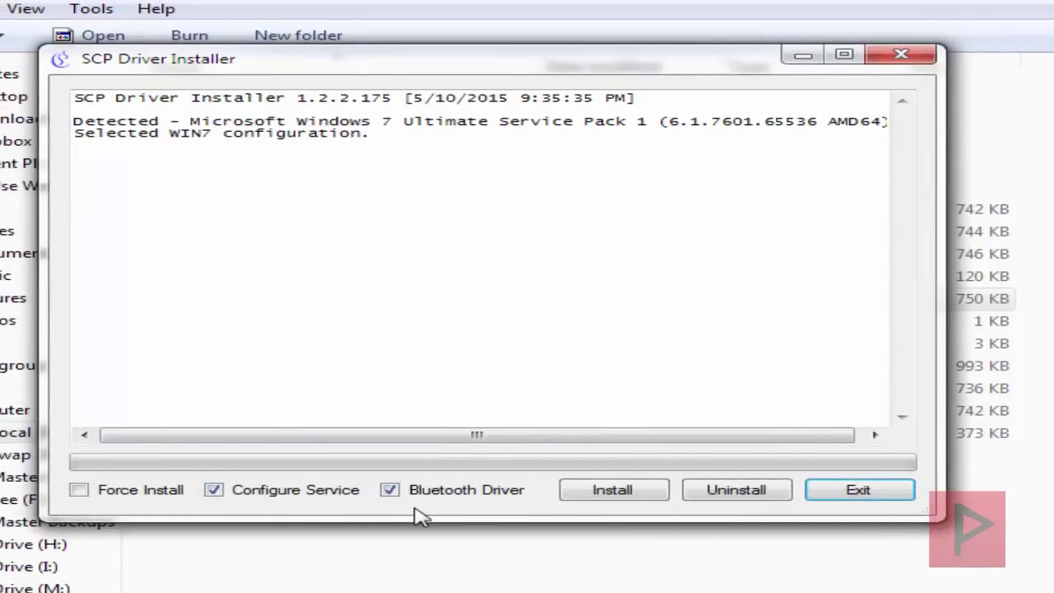
left_click(135, 498)
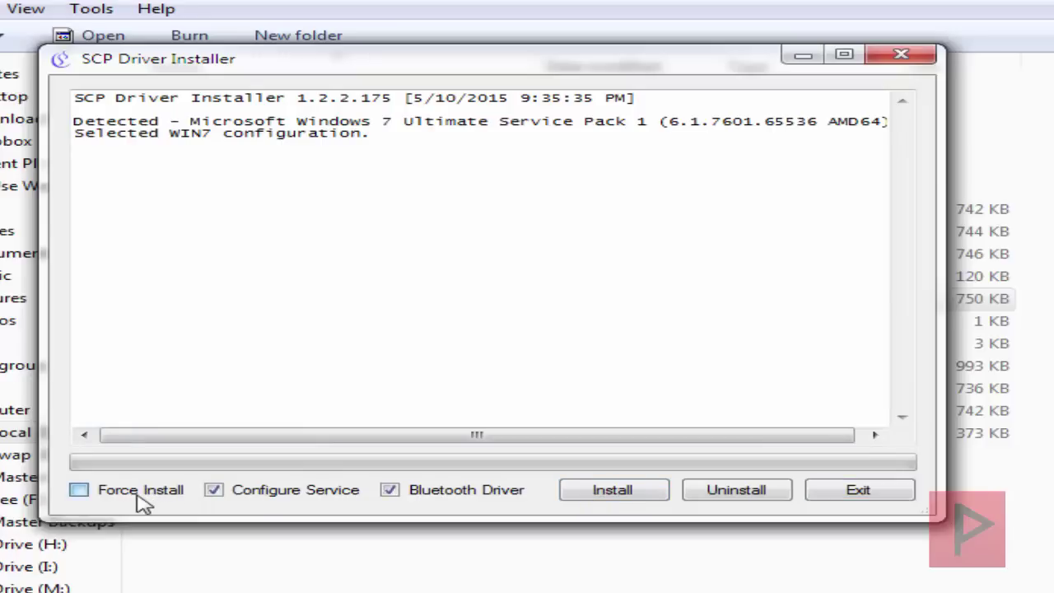
- Install the SCP DS3 drivers and exit once 'Install Succeeded' appears
left_click(584, 494)
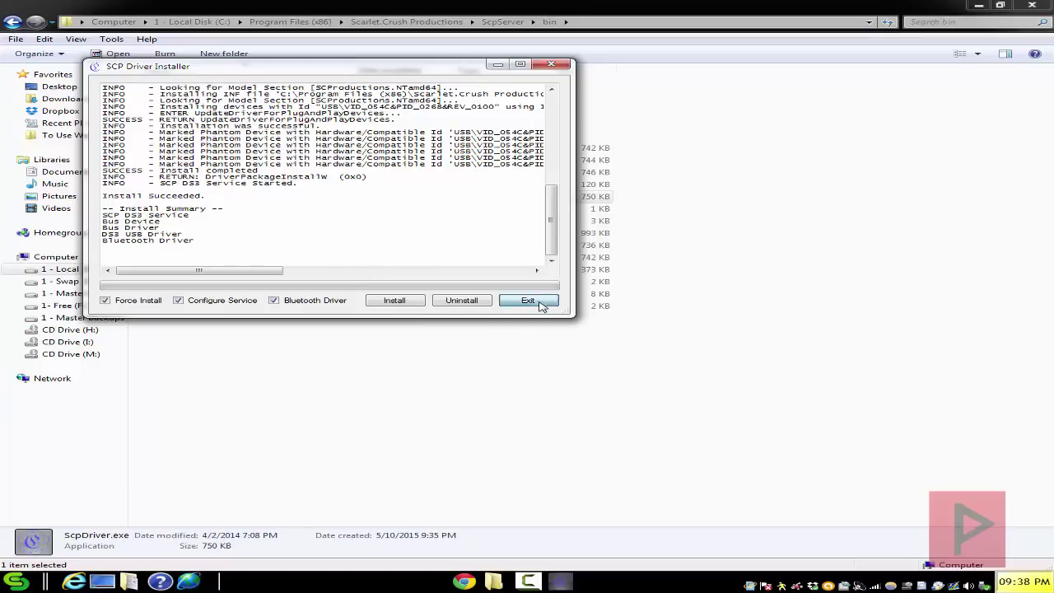
left_click(569, 414)
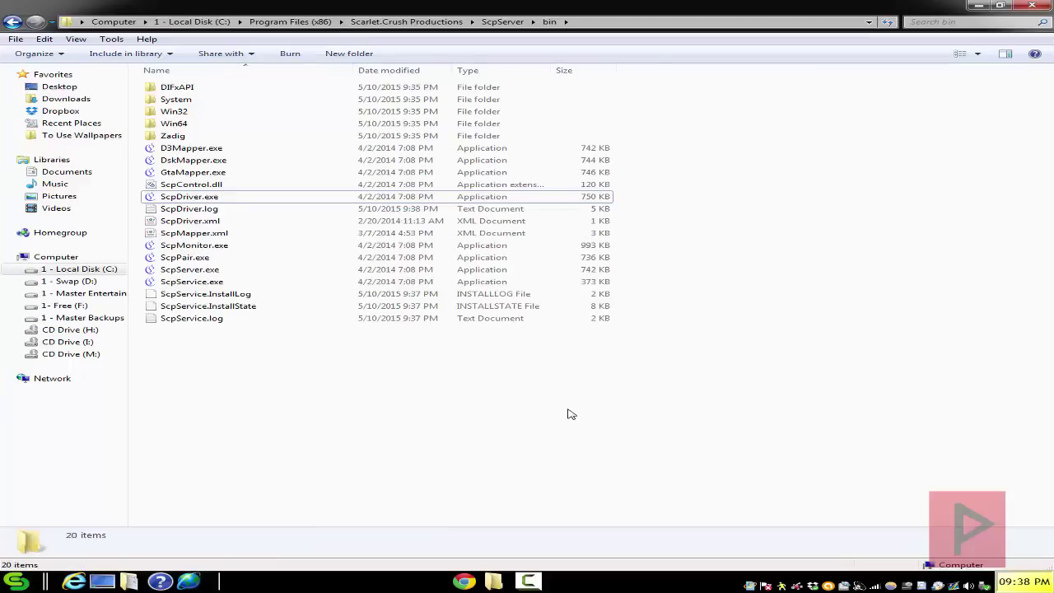
key("alt+space")
type("gam")
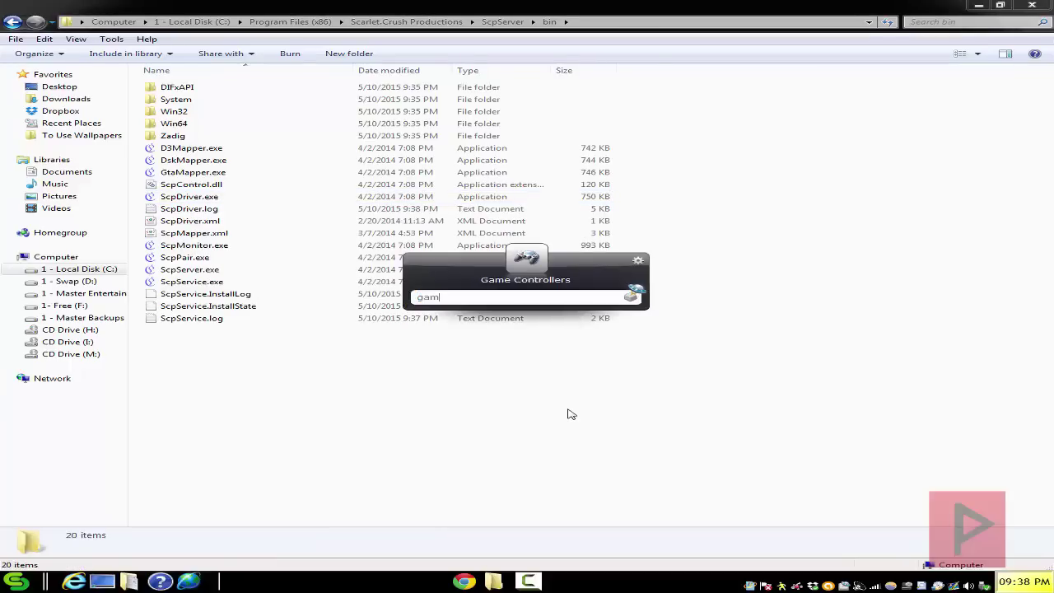
key("Return")
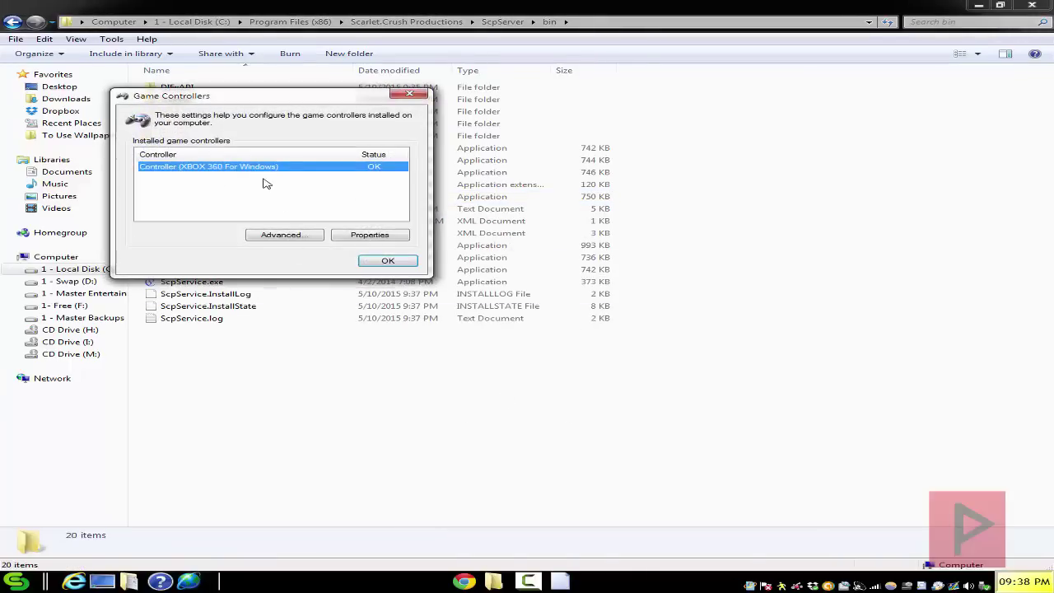
left_click(382, 236)
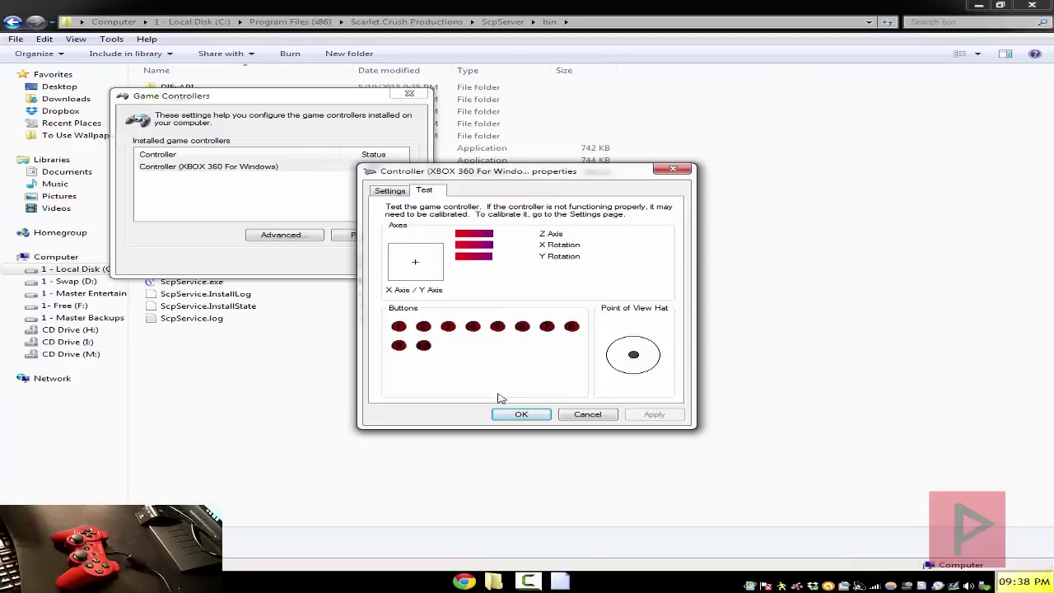
left_click(514, 414)
left_click(407, 269)
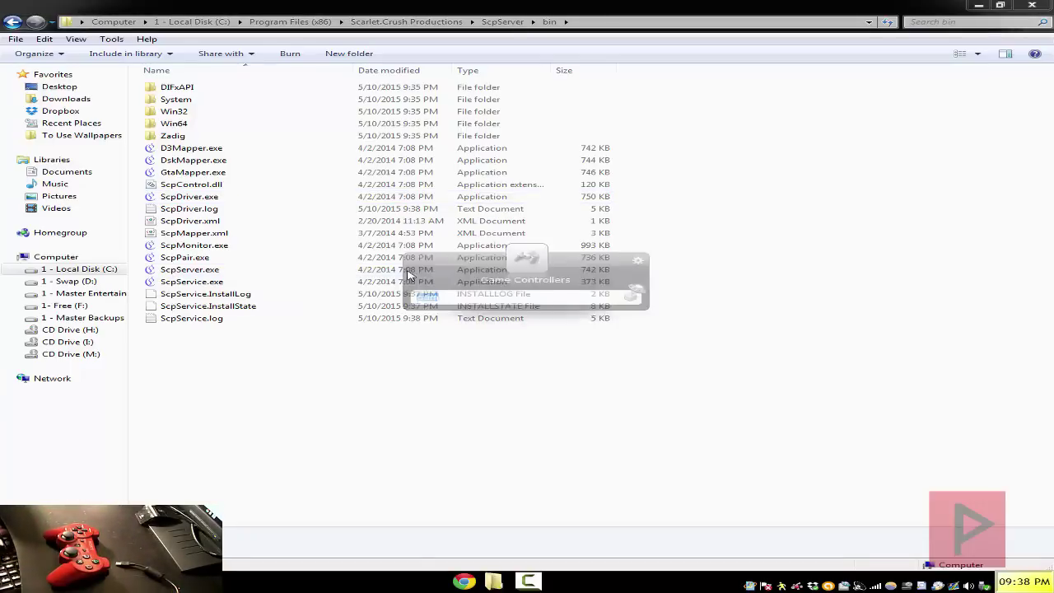
left_click(405, 248)
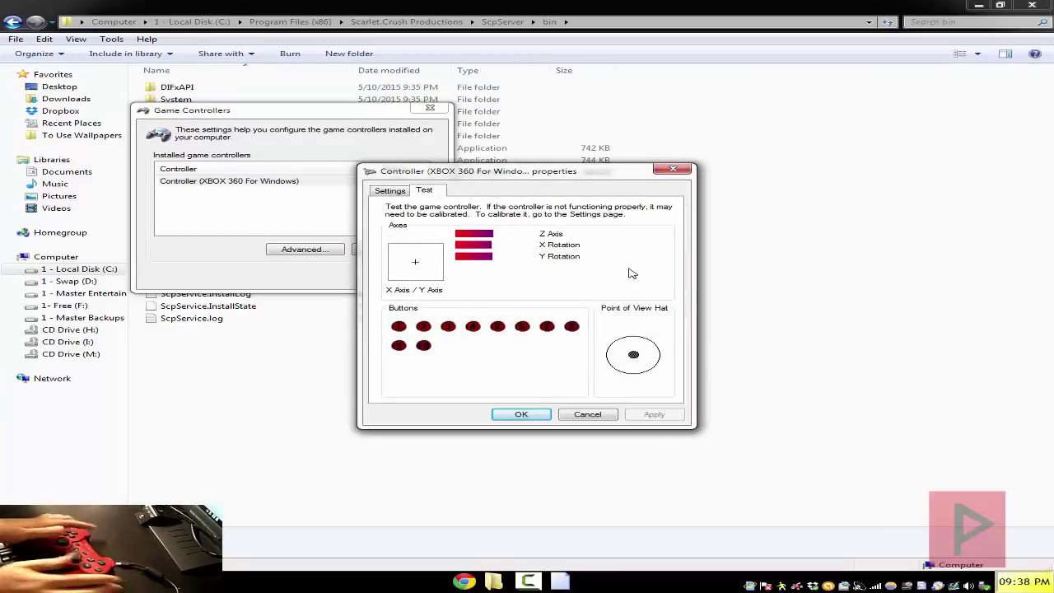
left_click(529, 415)
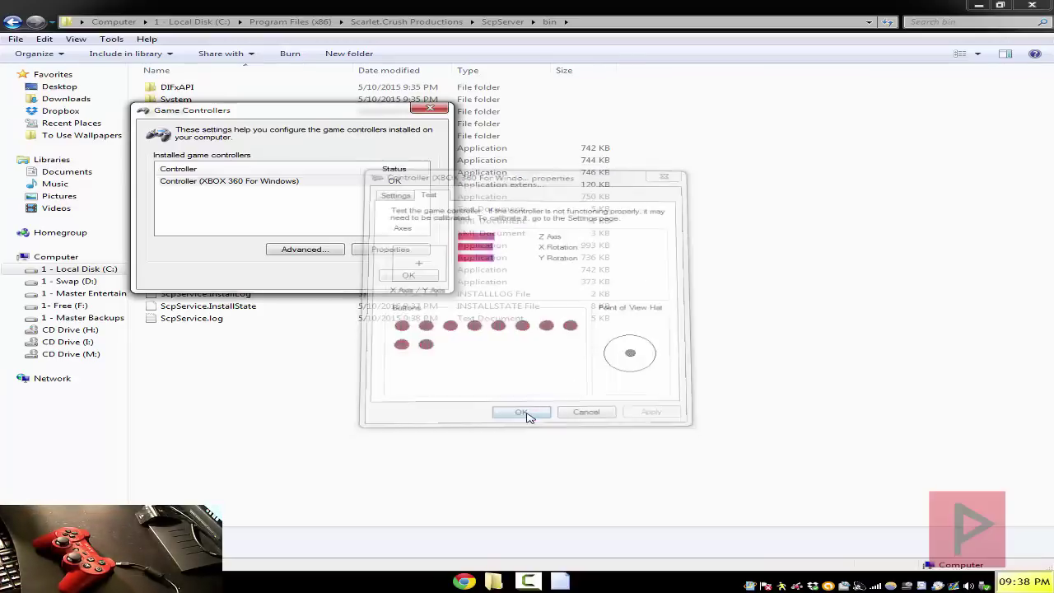
- Close Game Controllers, launch ScpMonitor.exe, and bring its status window into view
key("Return")
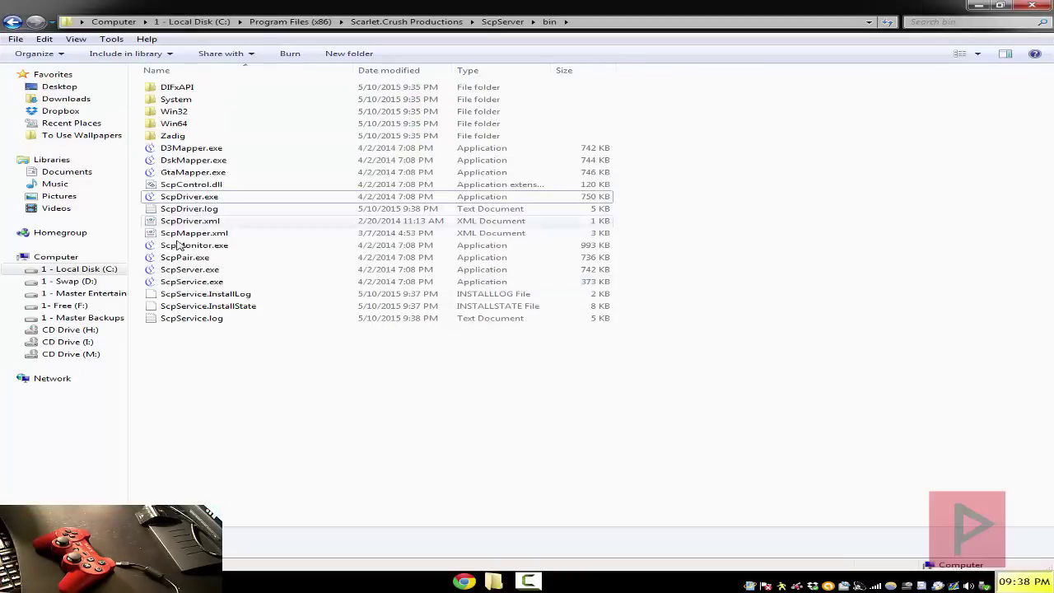
left_click(188, 246)
double_click(187, 247)
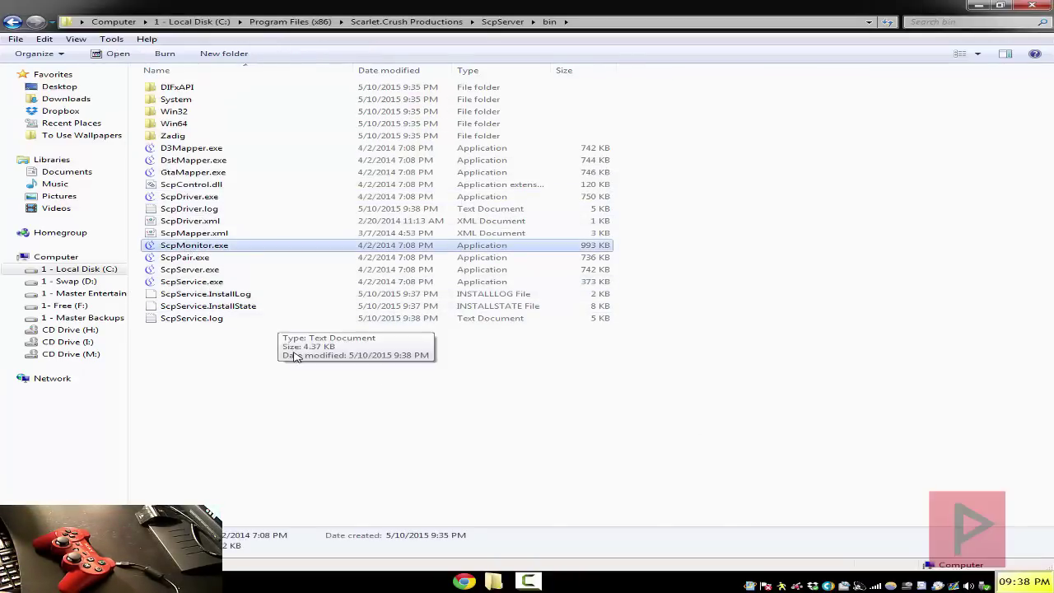
left_click(733, 585)
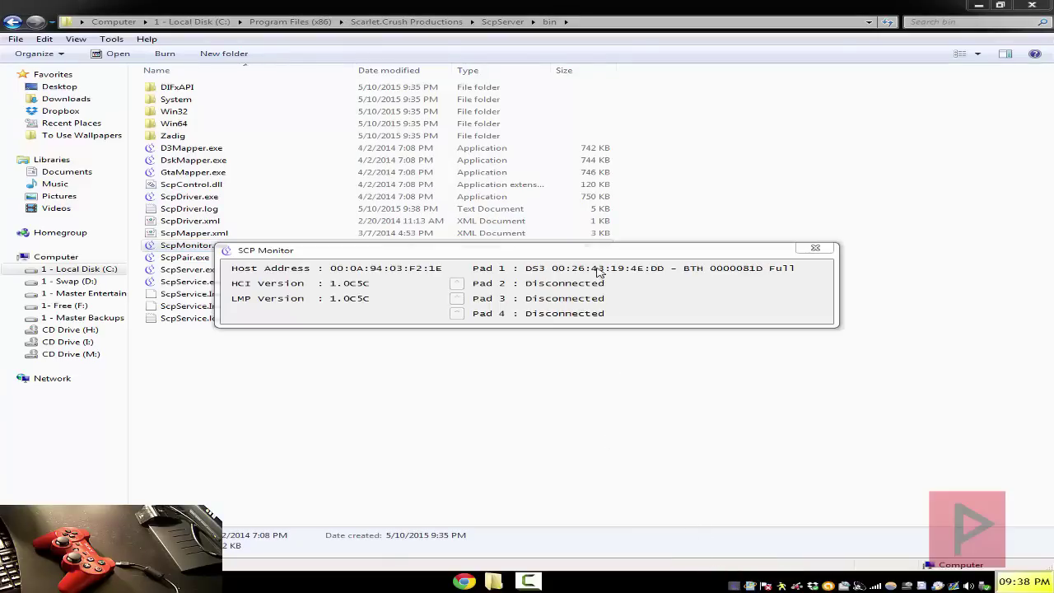
left_click_drag(597, 256, 559, 309)
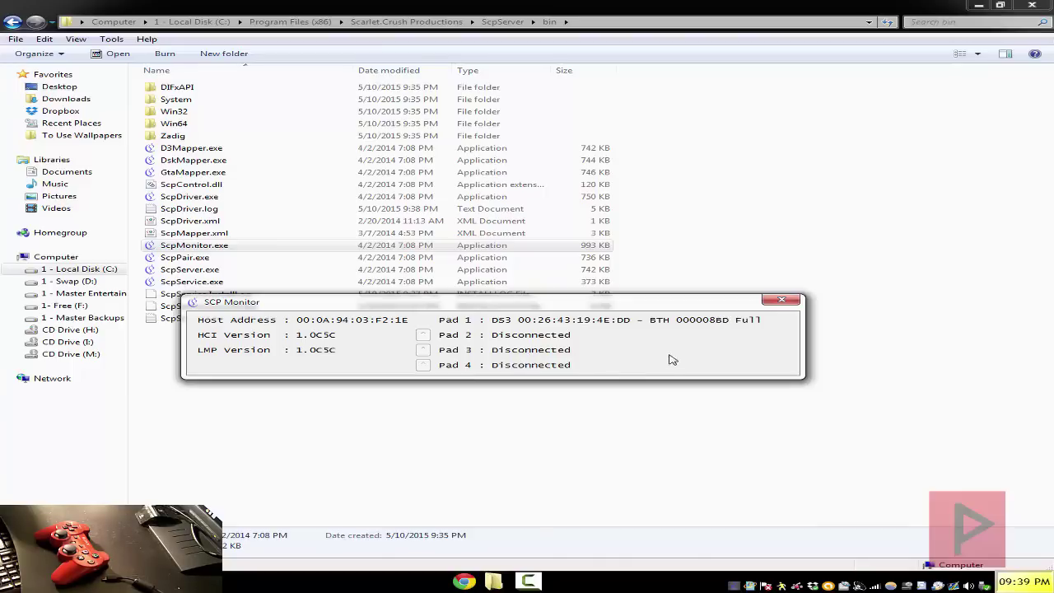
- Move SCP Monitor down and right, and minimize Explorer to reveal the desktop
left_click_drag(658, 310, 676, 379)
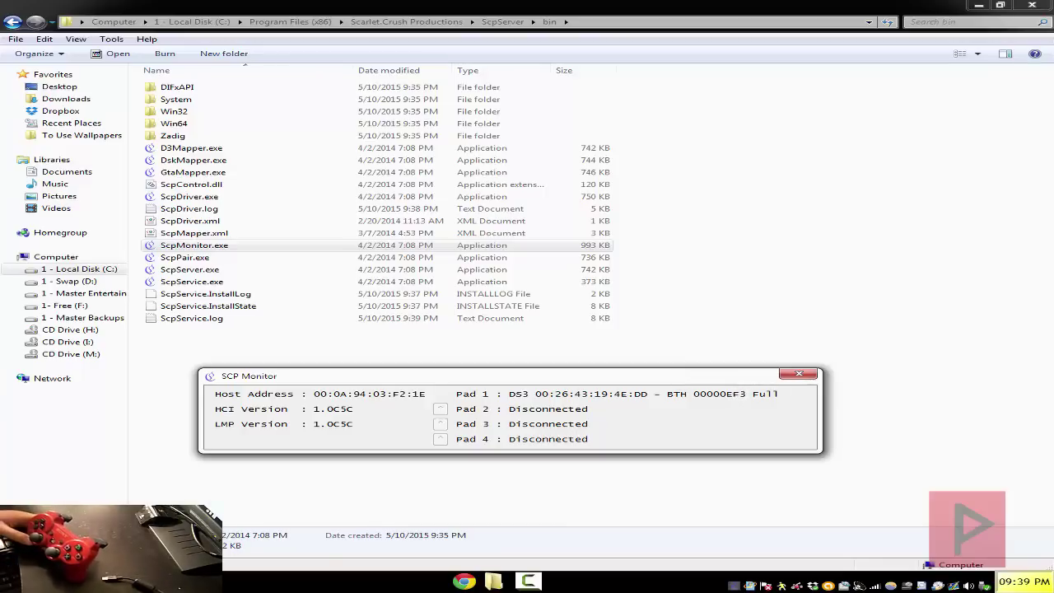
left_click(977, 8)
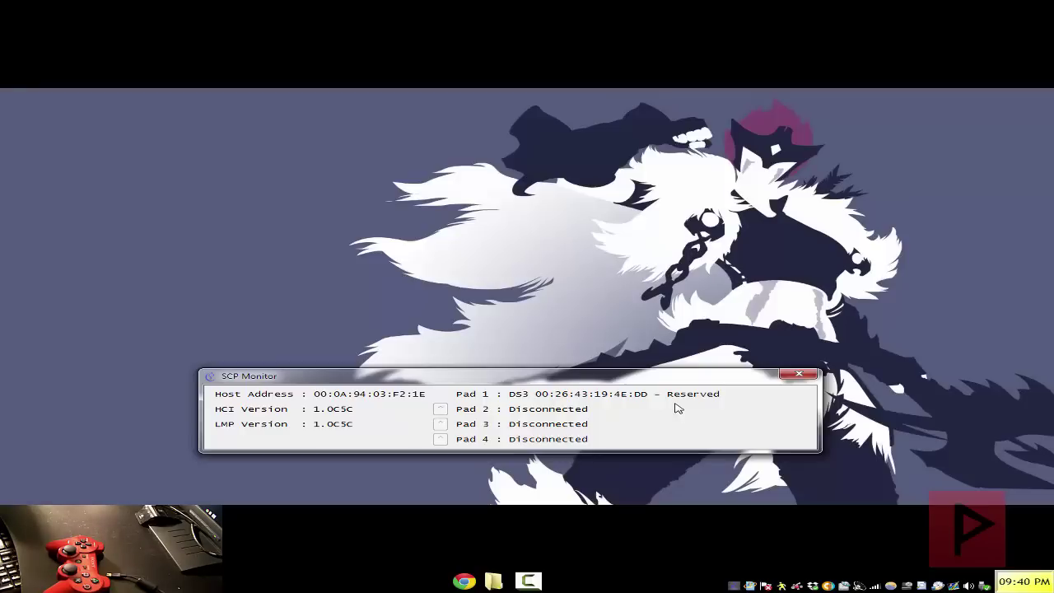
- Close the SCP Monitor window
left_click(805, 377)
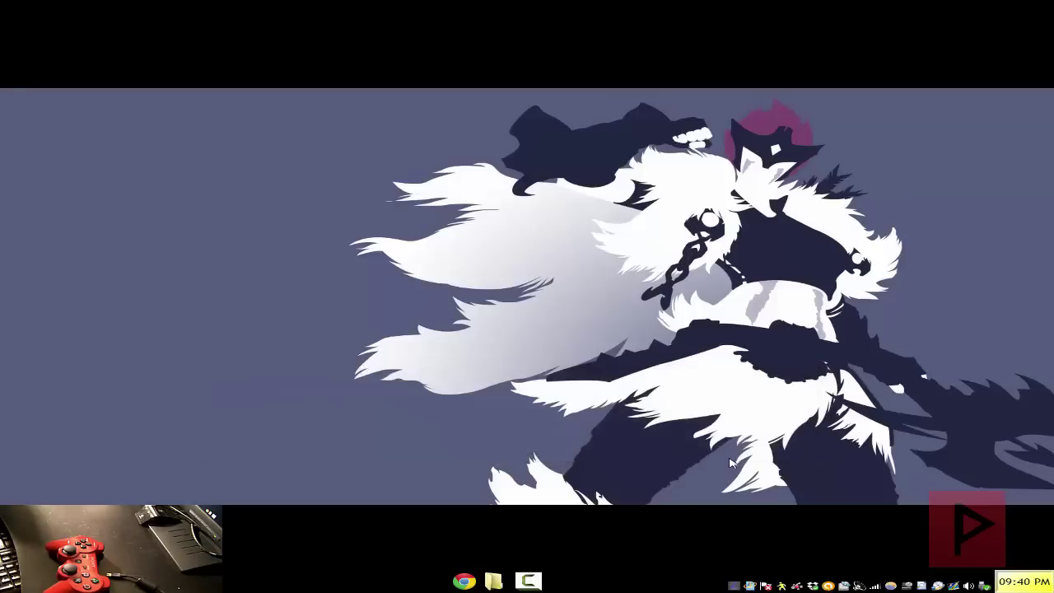